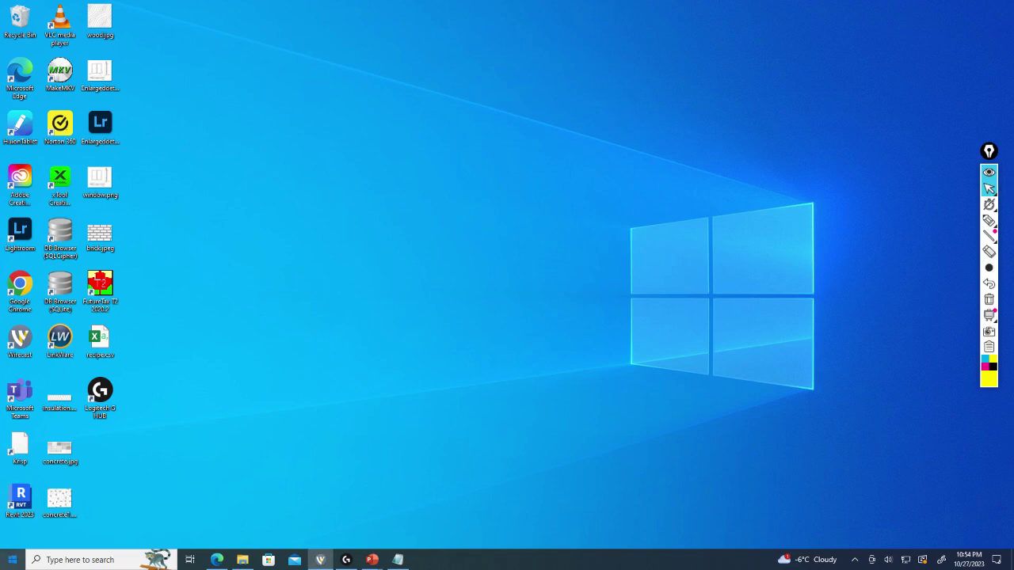
# Scroll the Windows 10 Start menu app list down to Excel and launch it
pyautogui.click(13, 559)
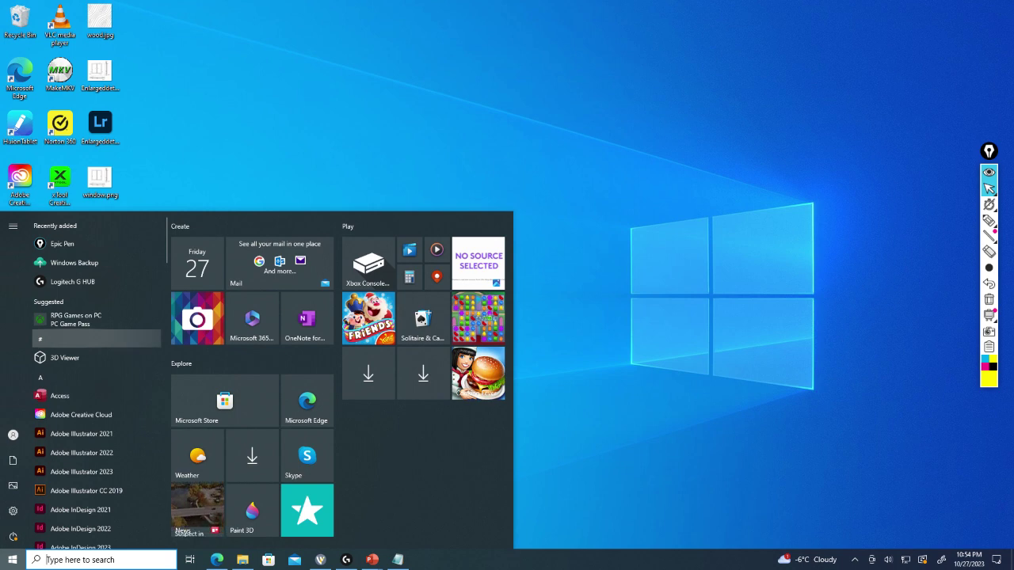
pyautogui.scroll(-5, 95, 336)
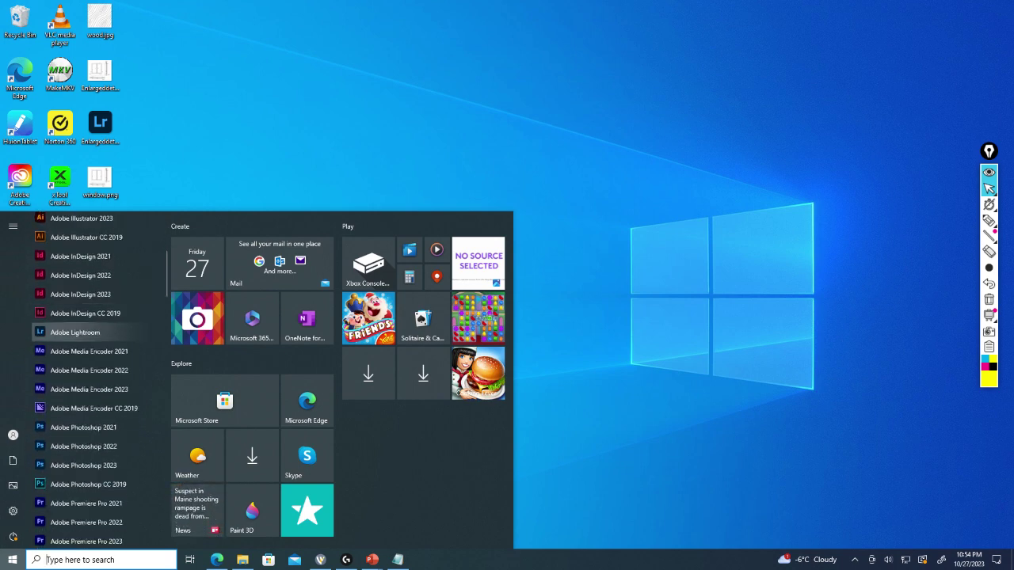
pyautogui.scroll(-5, 95, 332)
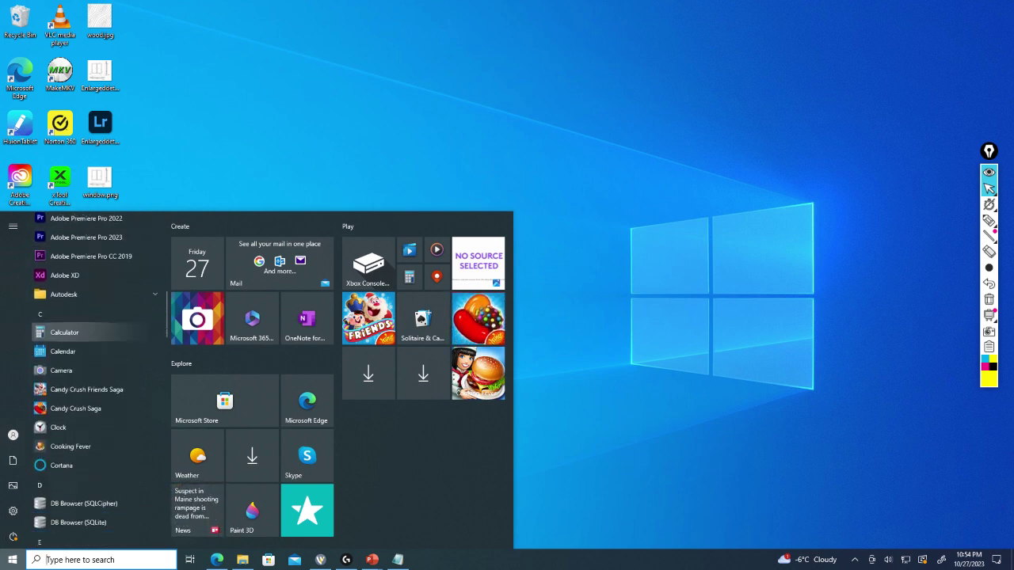
pyautogui.scroll(-4, 95, 332)
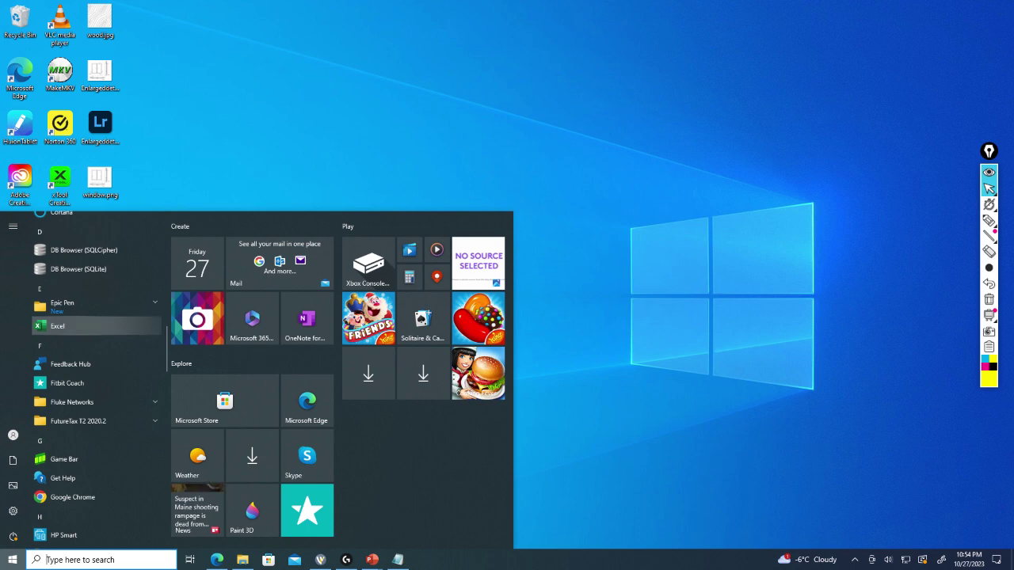
pyautogui.press('Escape')
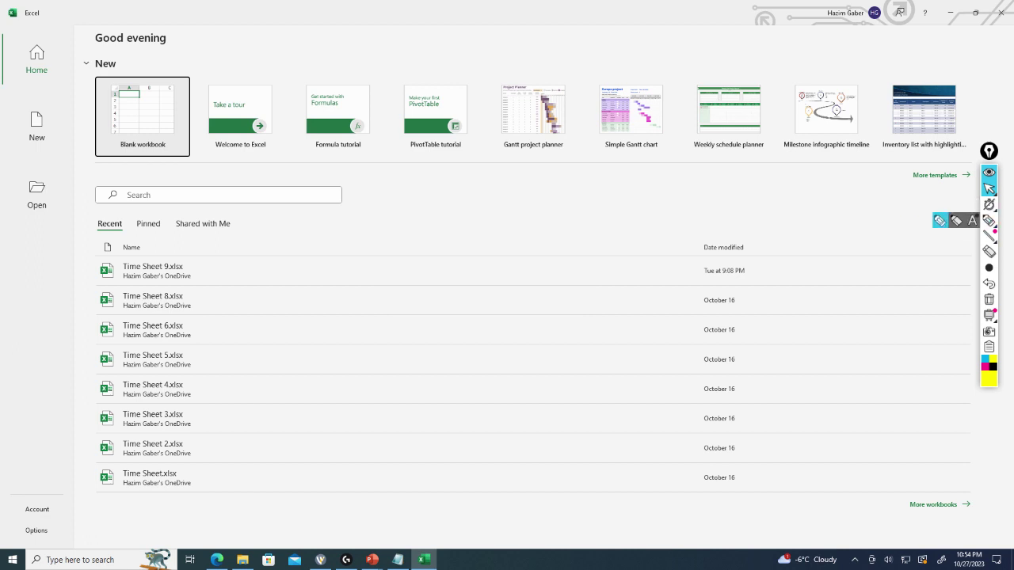
# With the yellow highlighter, circle New and Open in Excel's start-screen sidebar
pyautogui.click(988, 221)
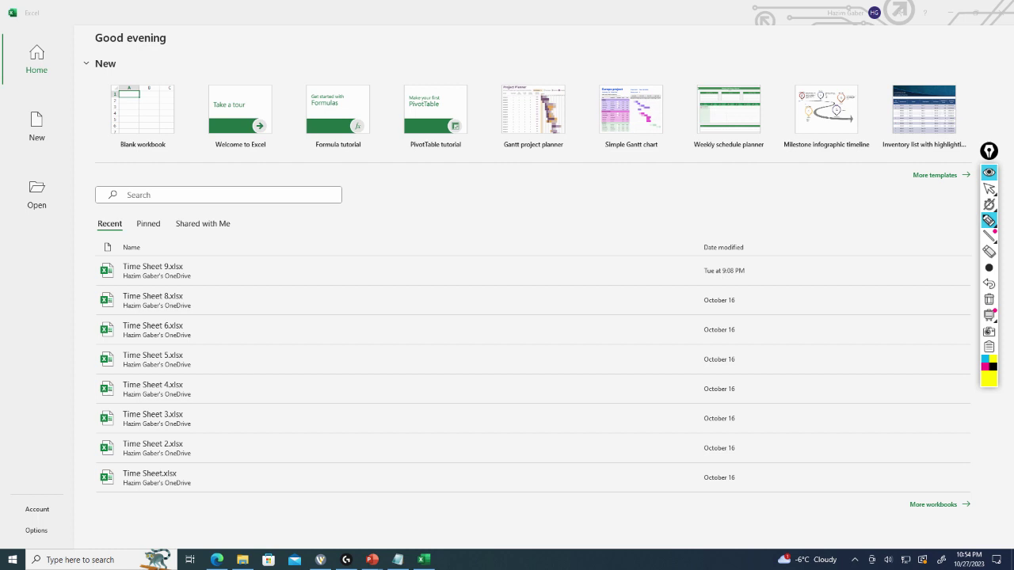
pyautogui.moveTo(49, 90)
pyautogui.mouseDown()
pyautogui.moveTo(25, 131)
pyautogui.moveTo(56, 92)
pyautogui.mouseUp()
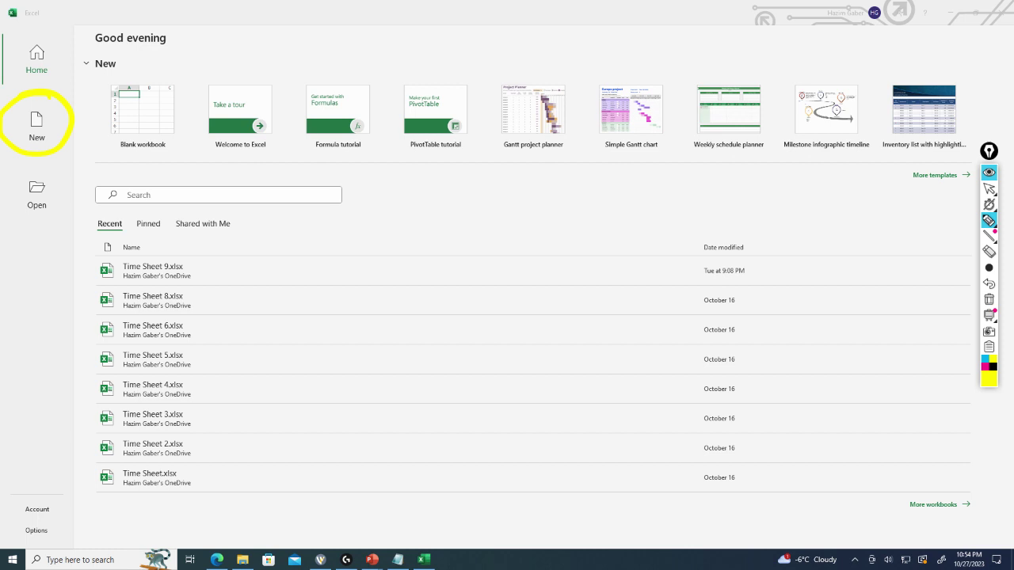
pyautogui.moveTo(52, 164)
pyautogui.mouseDown()
pyautogui.moveTo(11, 218)
pyautogui.moveTo(59, 167)
pyautogui.mouseUp()
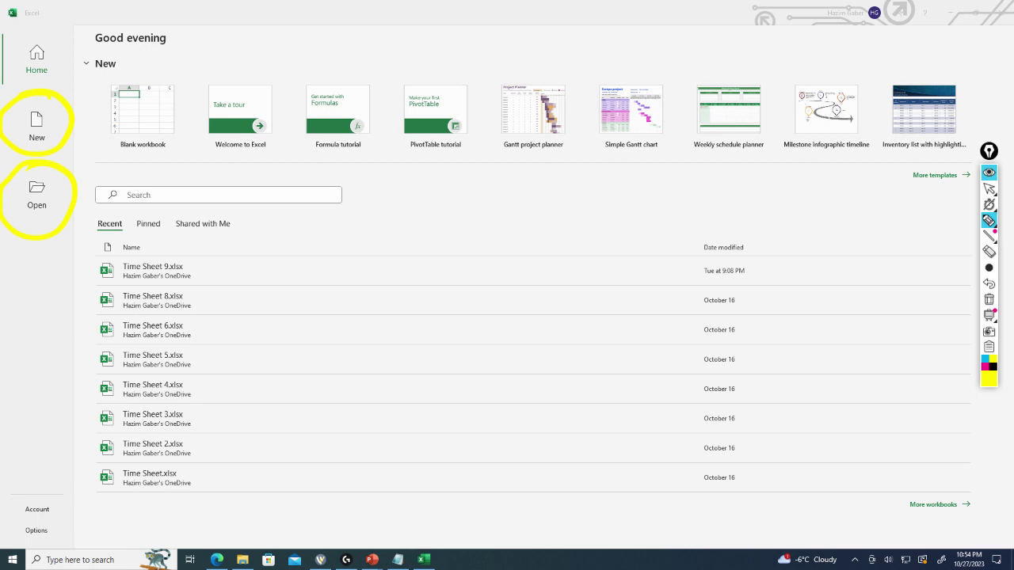
# Draw a yellow arrow at Recent and bracket the list of recent workbooks
pyautogui.moveTo(112, 237)
pyautogui.mouseDown()
pyautogui.moveTo(124, 267)
pyautogui.moveTo(184, 275)
pyautogui.mouseUp()
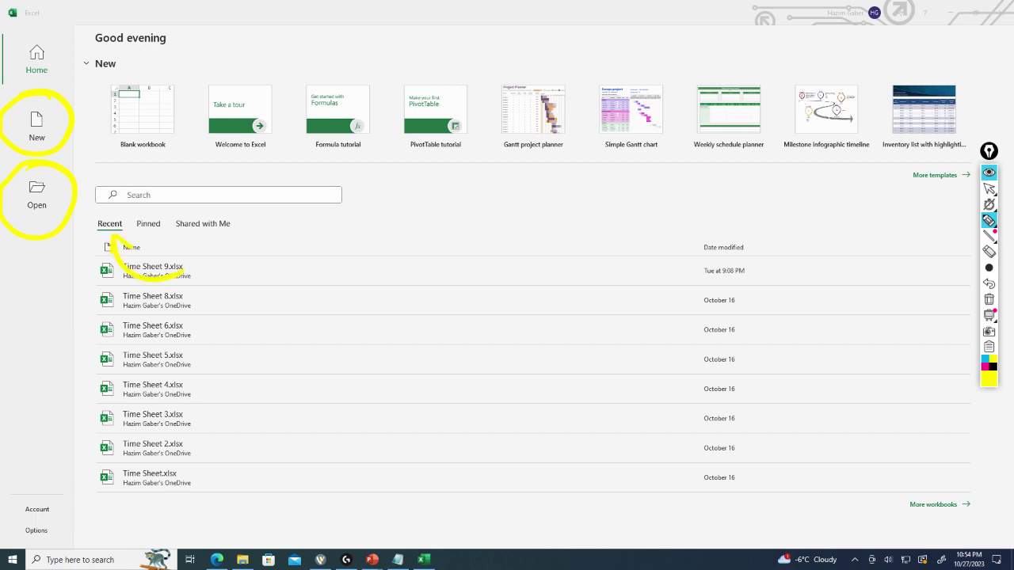
pyautogui.moveTo(111, 237); pyautogui.dragTo(95, 260)
pyautogui.moveTo(193, 264)
pyautogui.mouseDown()
pyautogui.moveTo(210, 315)
pyautogui.moveTo(249, 325)
pyautogui.moveTo(207, 495)
pyautogui.moveTo(193, 499)
pyautogui.mouseUp()
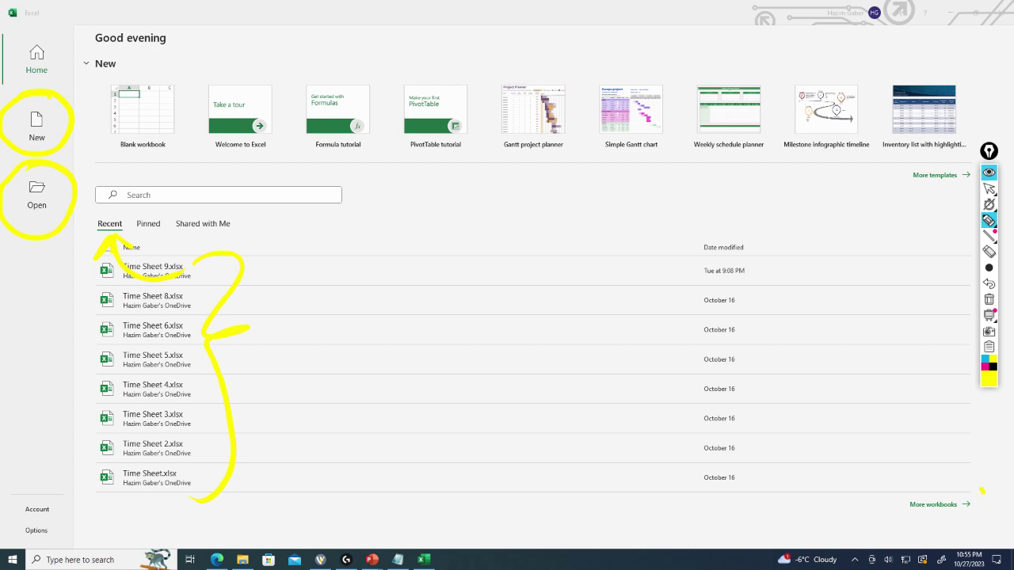
# Circle More workbooks, More templates and Account, and arrow the signed-in profile name
pyautogui.moveTo(981, 490)
pyautogui.mouseDown()
pyautogui.moveTo(973, 524)
pyautogui.moveTo(982, 488)
pyautogui.mouseUp()
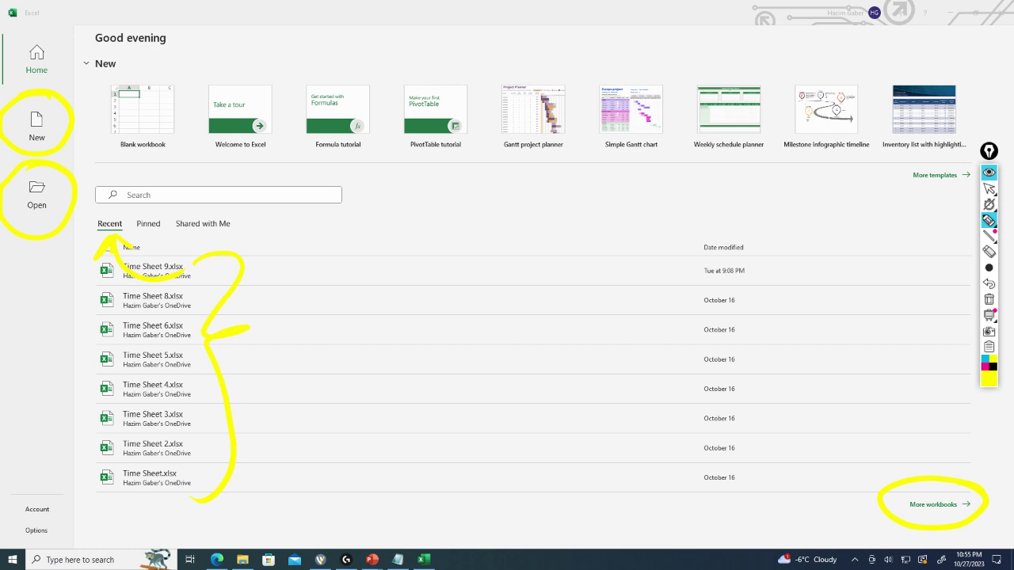
pyautogui.moveTo(965, 160)
pyautogui.mouseDown()
pyautogui.moveTo(955, 207)
pyautogui.moveTo(975, 155)
pyautogui.mouseUp()
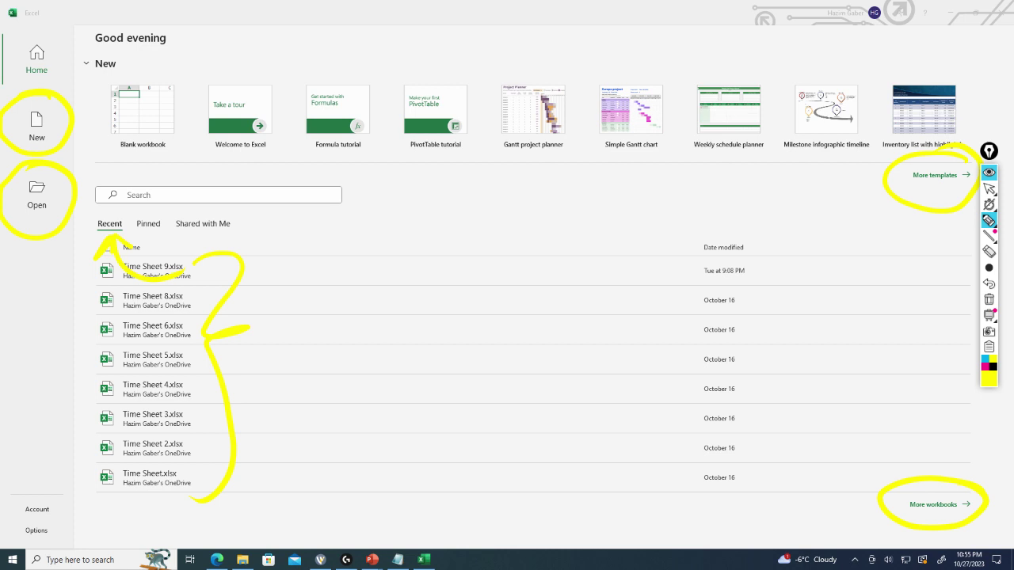
pyautogui.moveTo(827, 50)
pyautogui.mouseDown()
pyautogui.moveTo(846, 25)
pyautogui.moveTo(863, 80)
pyautogui.mouseUp()
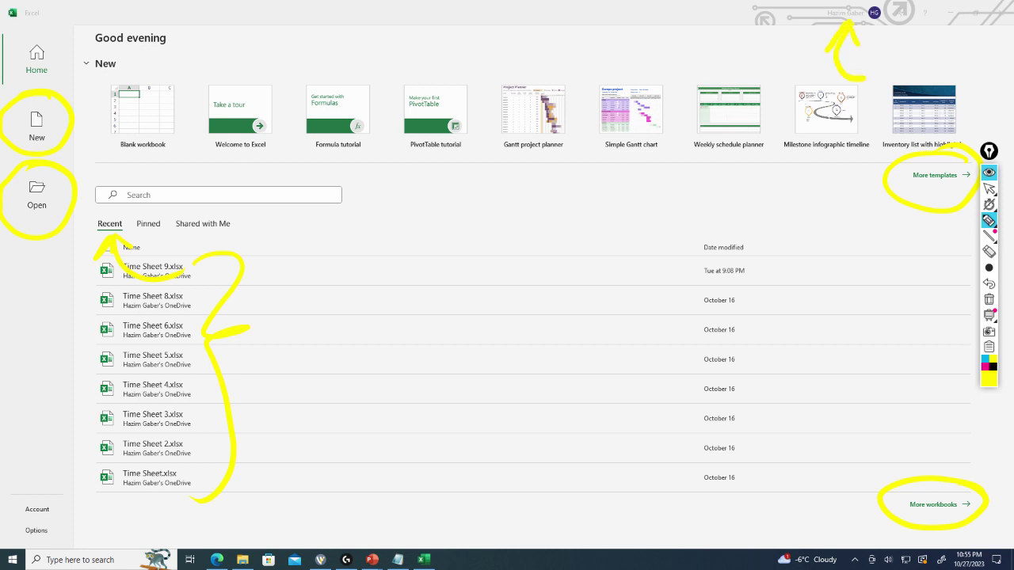
pyautogui.moveTo(46, 492)
pyautogui.mouseDown()
pyautogui.moveTo(11, 529)
pyautogui.moveTo(65, 521)
pyautogui.mouseUp()
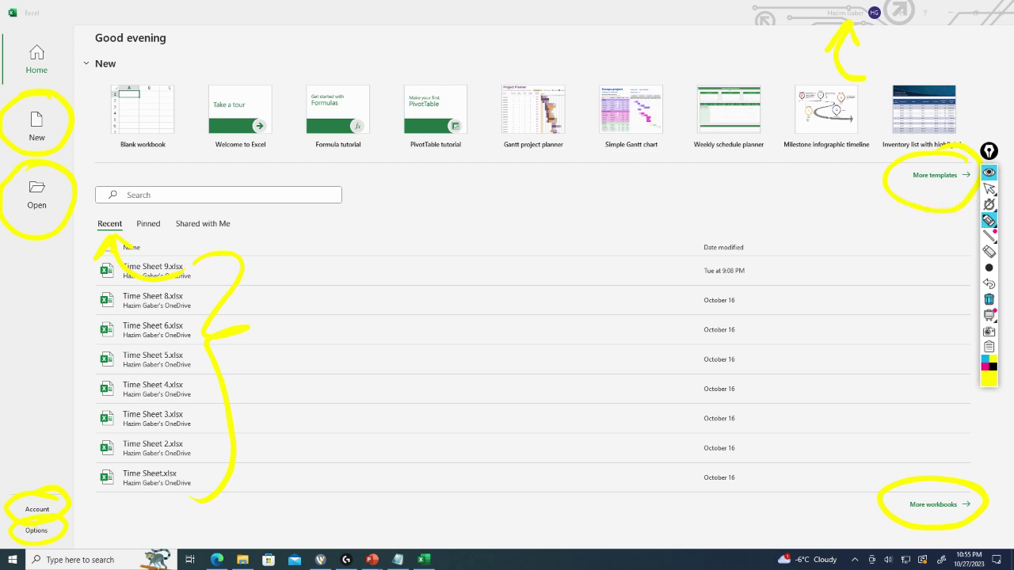
# Clear all annotations and create a new Blank workbook
pyautogui.click(988, 299)
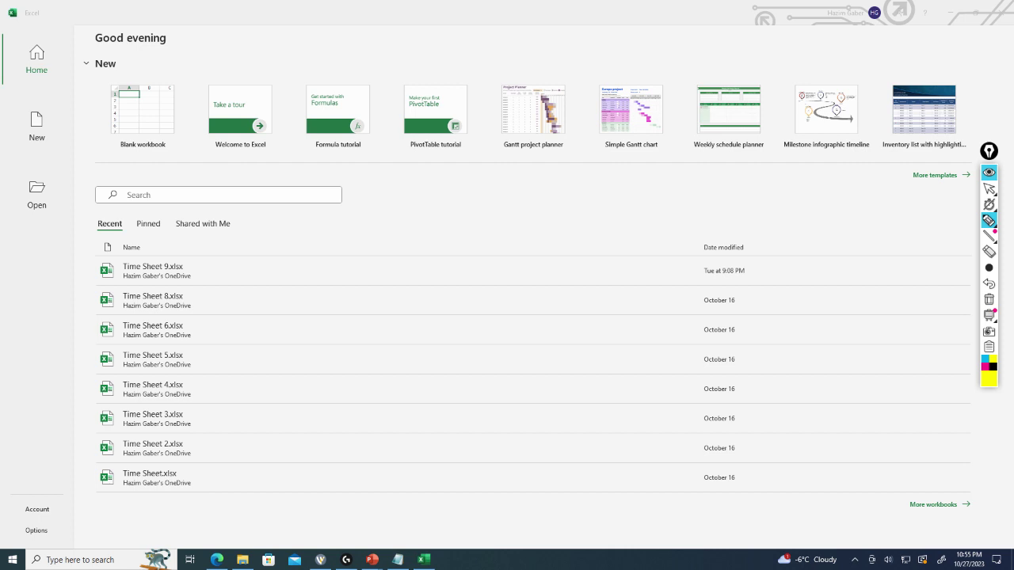
pyautogui.click(990, 188)
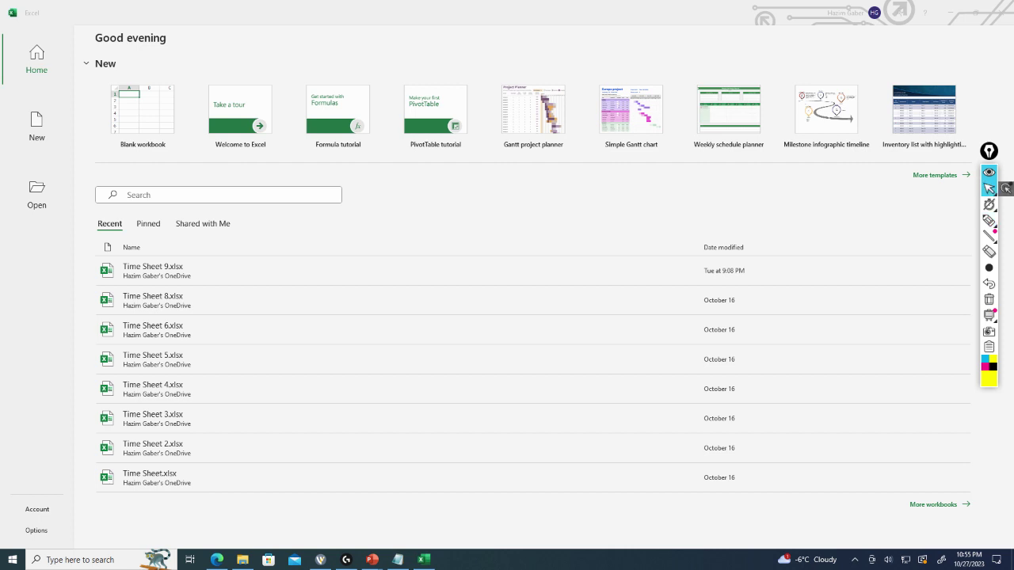
pyautogui.click(143, 110)
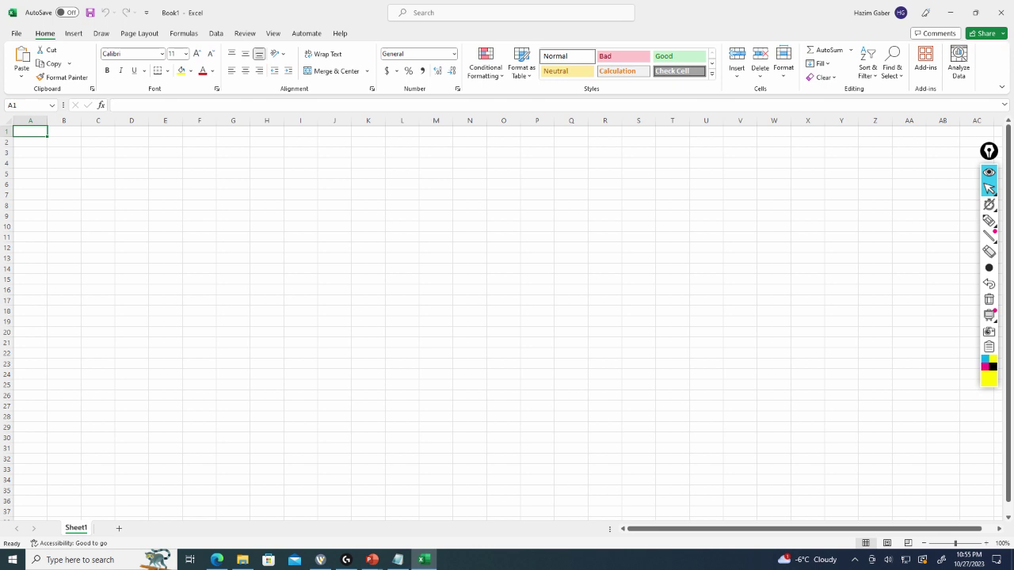
# Highlight the Comments and Share buttons in yellow and outline the ribbon
pyautogui.click(988, 220)
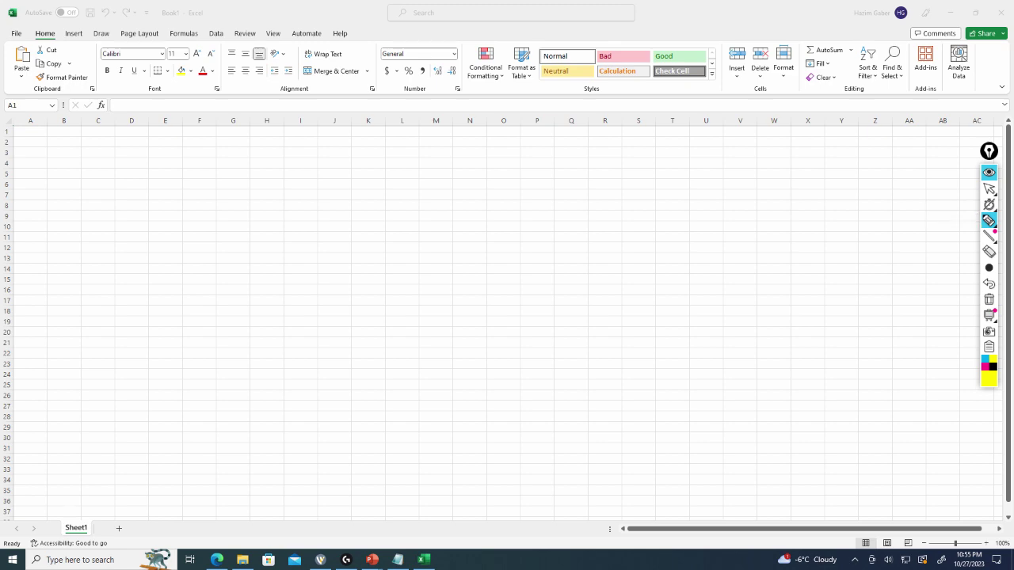
pyautogui.moveTo(950, 5)
pyautogui.mouseDown()
pyautogui.moveTo(974, 53)
pyautogui.moveTo(982, 2)
pyautogui.mouseUp()
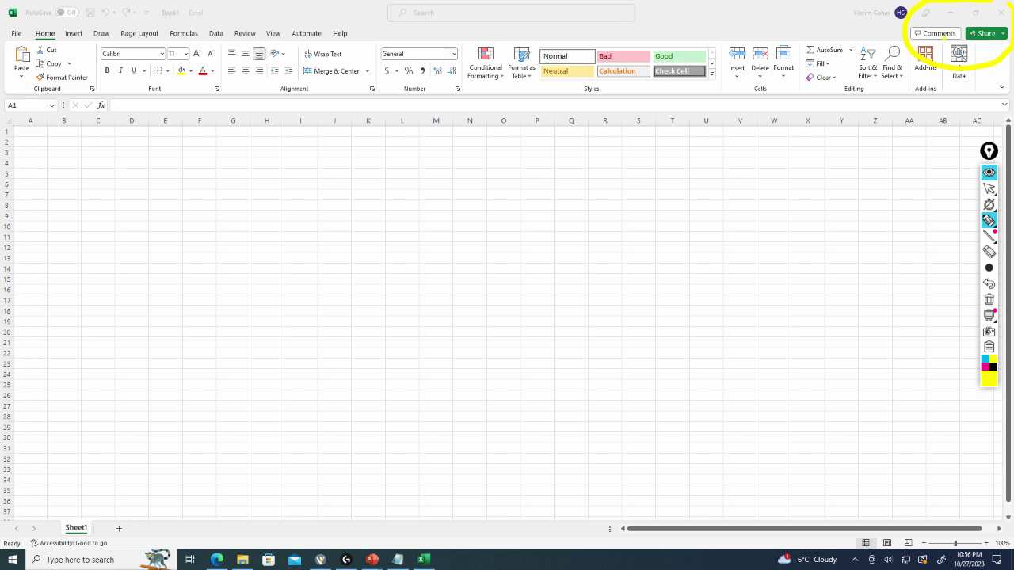
pyautogui.moveTo(942, 41); pyautogui.dragTo(931, 81)
pyautogui.moveTo(994, 43)
pyautogui.mouseDown()
pyautogui.moveTo(976, 65)
pyautogui.moveTo(989, 75)
pyautogui.mouseUp()
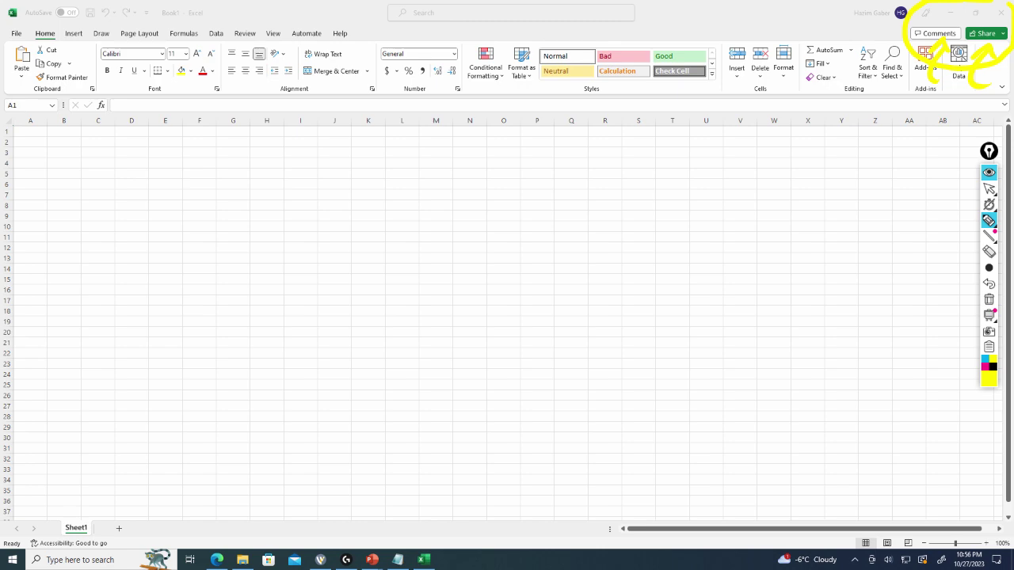
pyautogui.moveTo(4, 35)
pyautogui.mouseDown()
pyautogui.moveTo(3, 100)
pyautogui.moveTo(72, 102)
pyautogui.moveTo(989, 96)
pyautogui.moveTo(999, 46)
pyautogui.moveTo(919, 32)
pyautogui.moveTo(5, 50)
pyautogui.mouseUp()
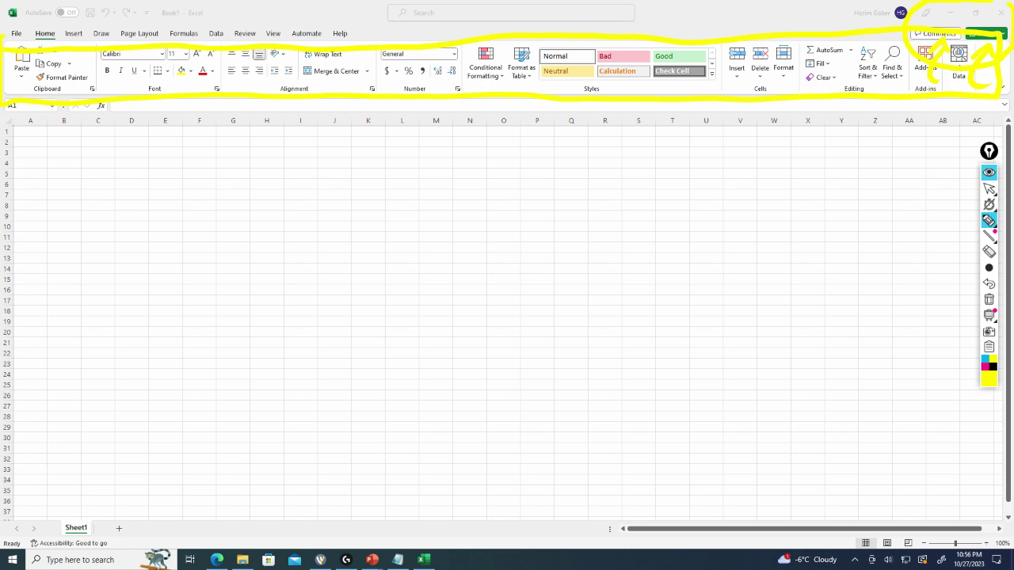
# Erase the yellow marks, then view the File screen and return to the blank Book1 sheet
pyautogui.click(988, 299)
pyautogui.click(1000, 188)
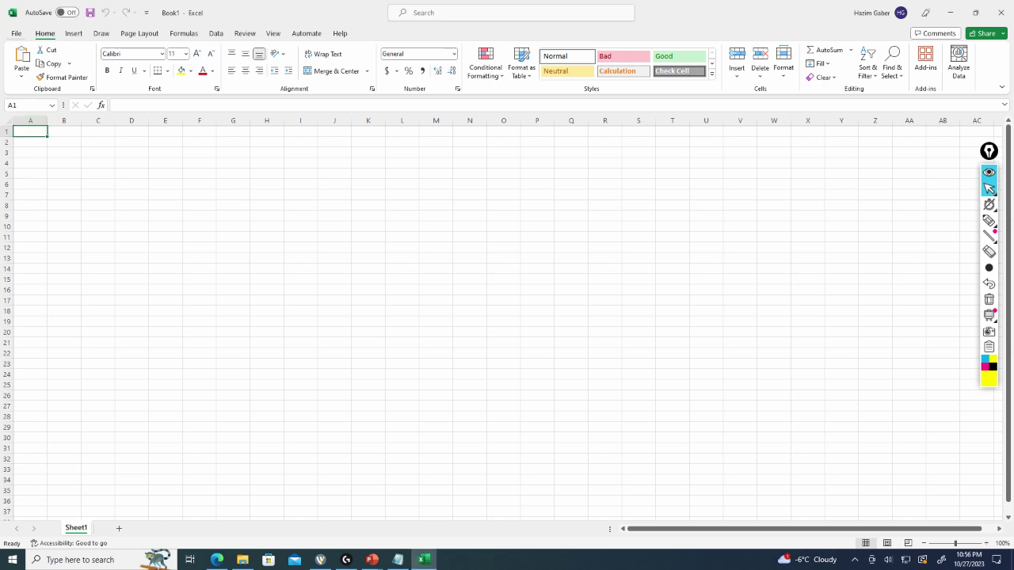
pyautogui.hotkey('alt', 'f')
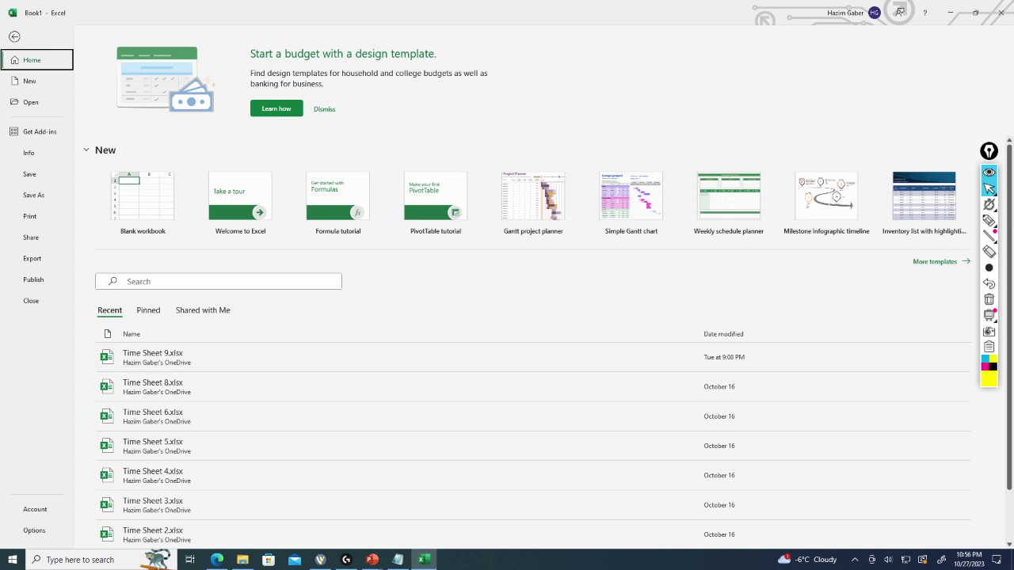
pyautogui.press('Escape')
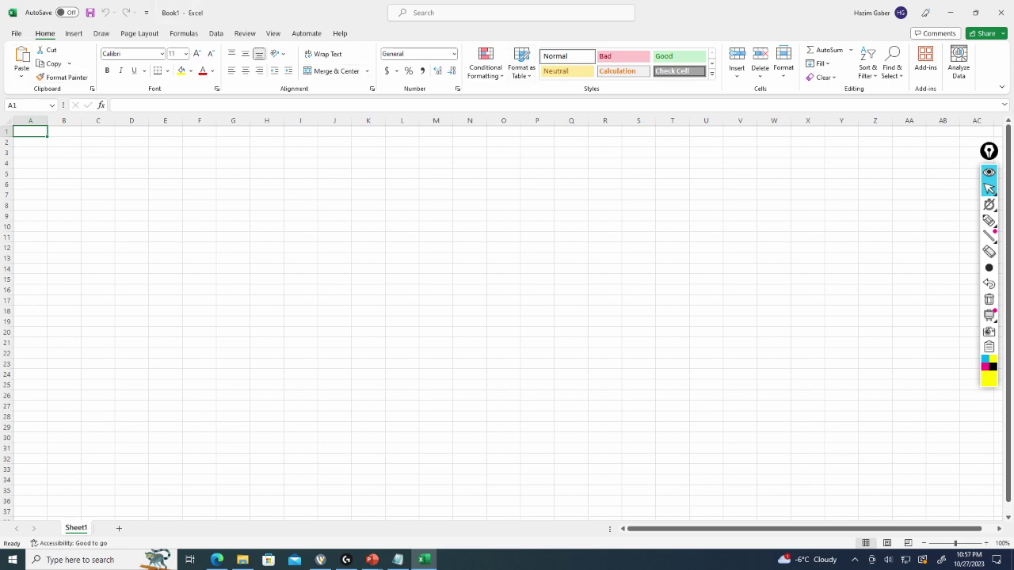
# Browse the Insert, Draw and Page Layout ribbon tabs
pyautogui.click(73, 34)
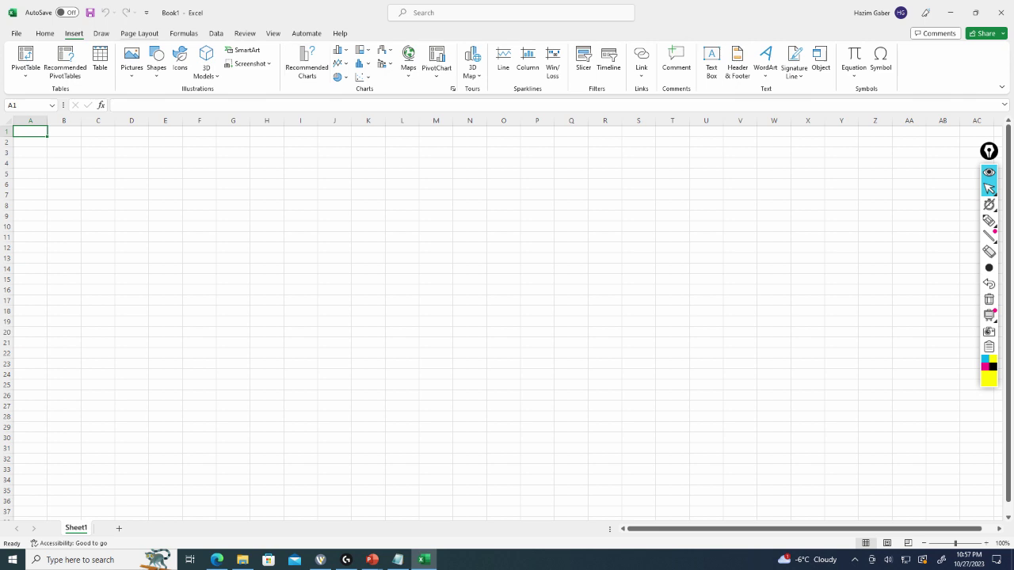
pyautogui.click(100, 33)
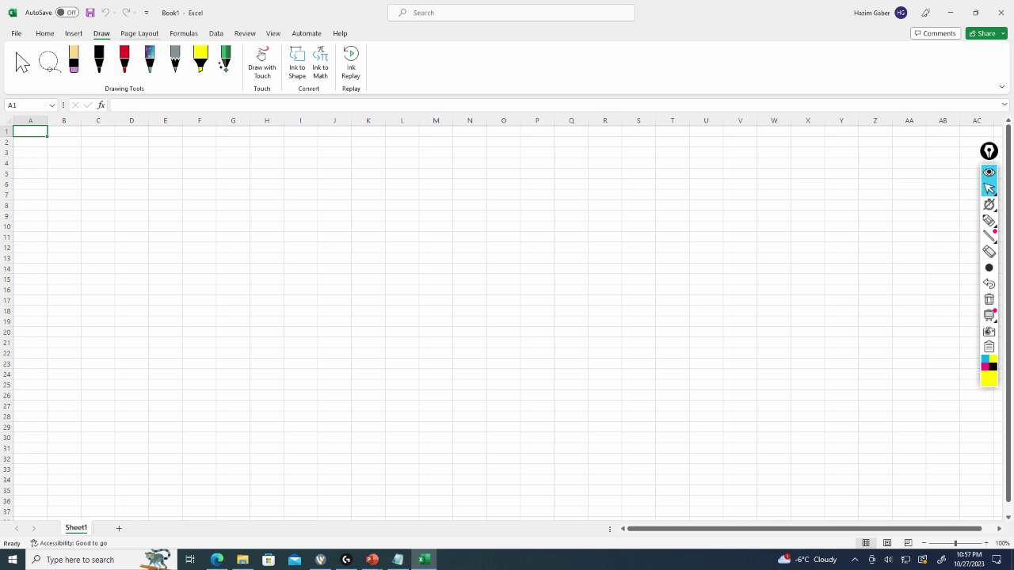
pyautogui.click(139, 34)
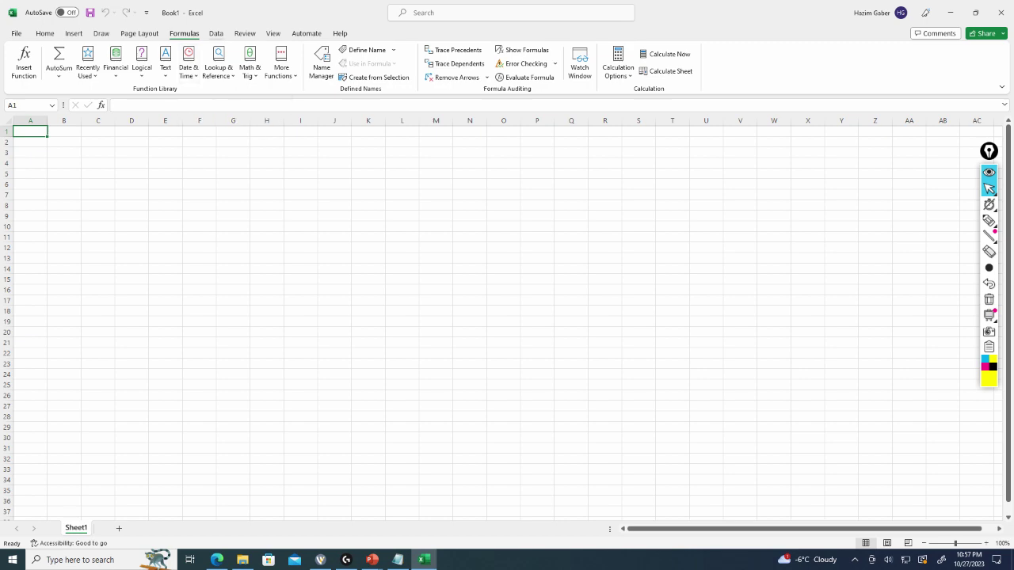
pyautogui.scroll(-1, 198, 63)
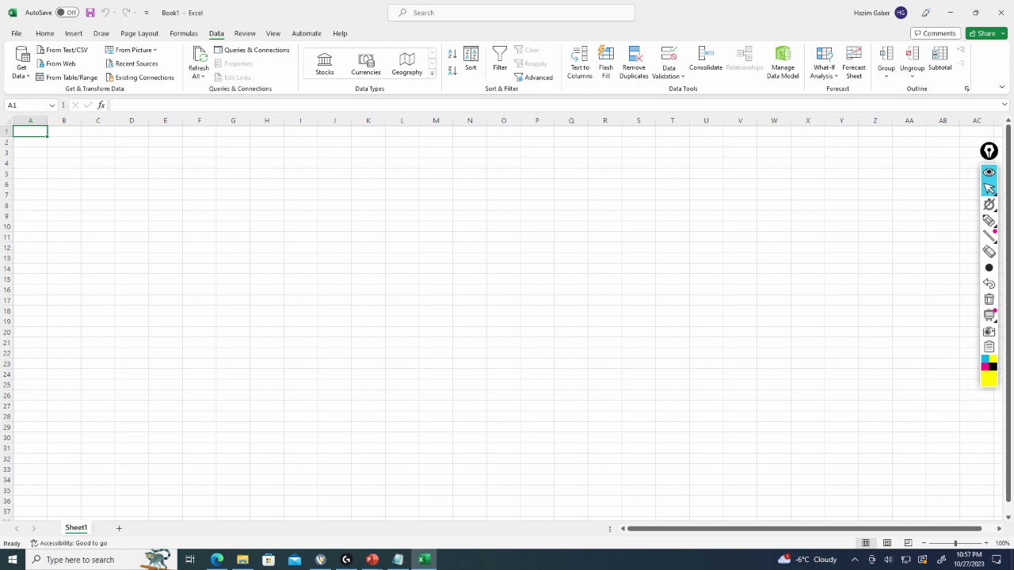
# Browse the Review, View, Automate and Help tabs, then return to the Home tab
pyautogui.hotkey('alt', 'r')
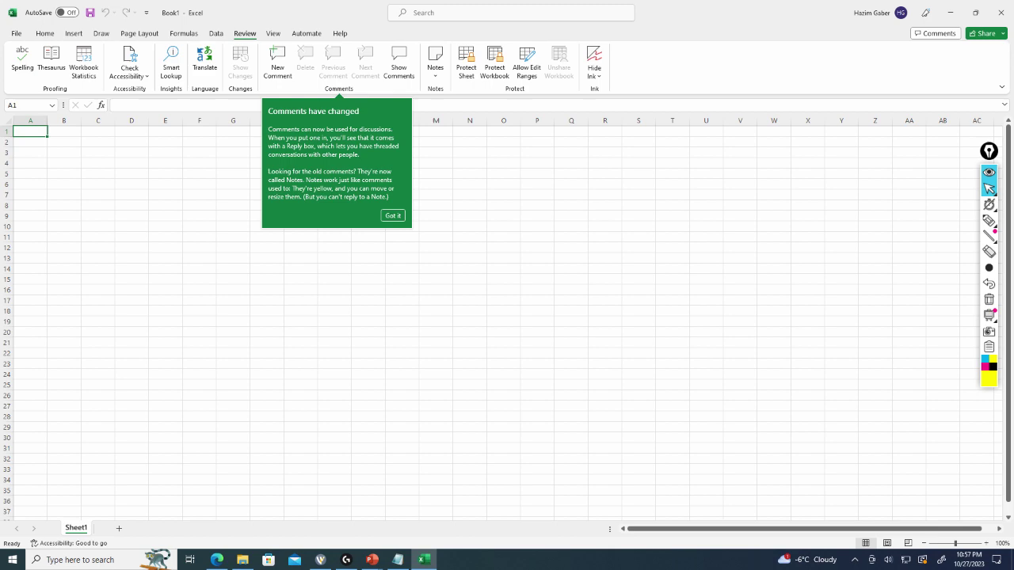
pyautogui.click(273, 33)
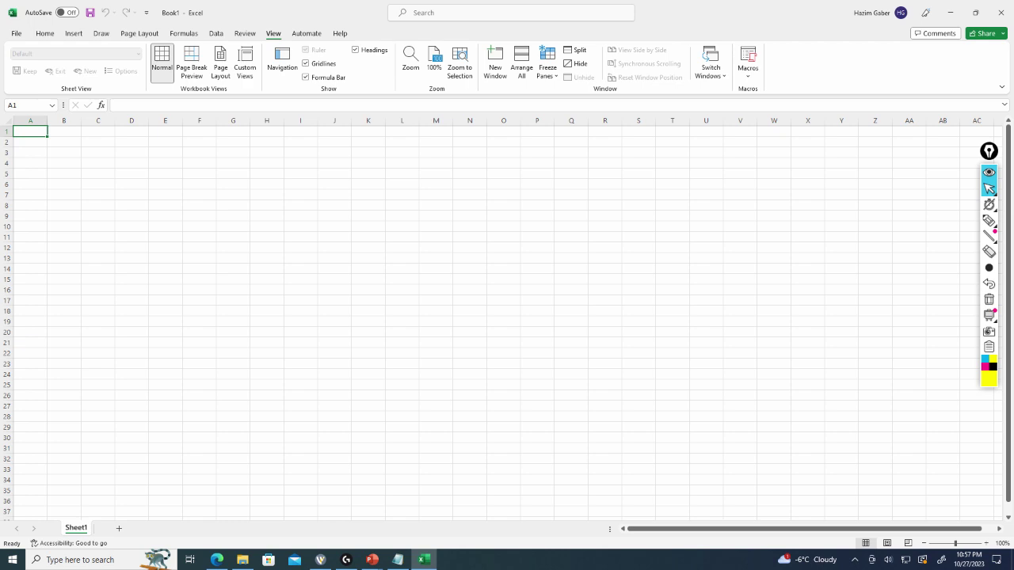
pyautogui.click(307, 34)
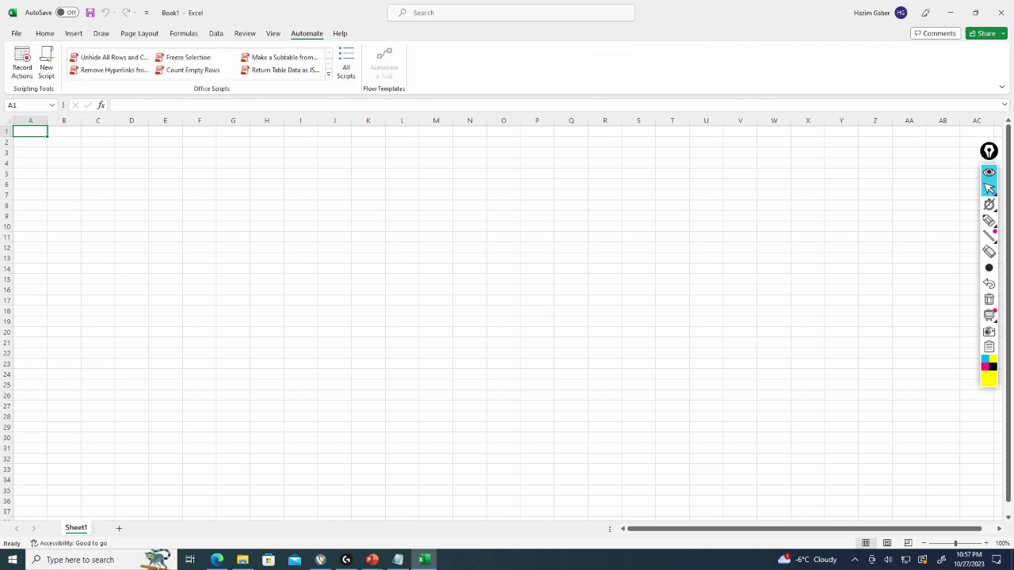
pyautogui.click(339, 33)
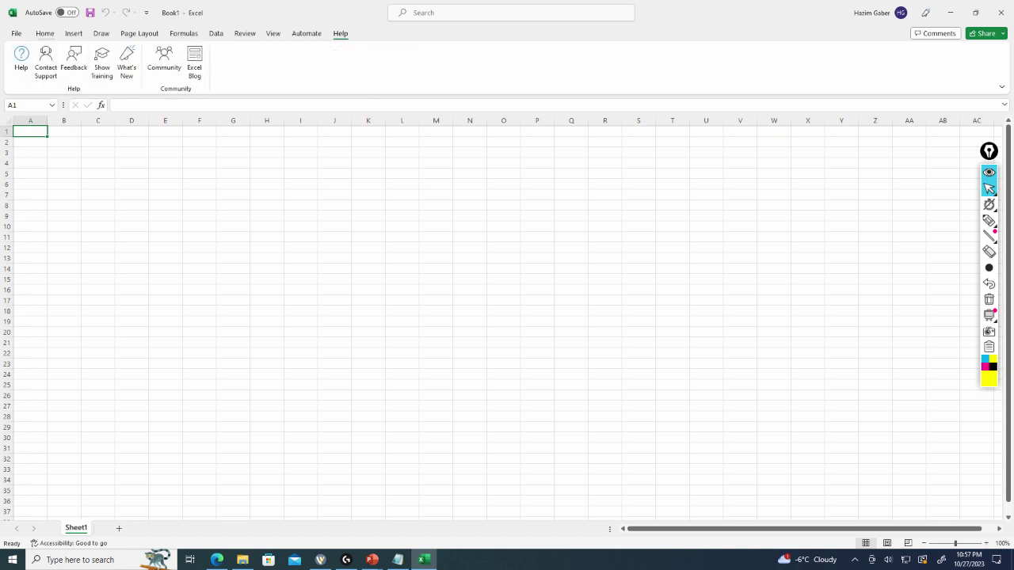
pyautogui.hotkey('alt', 'h')
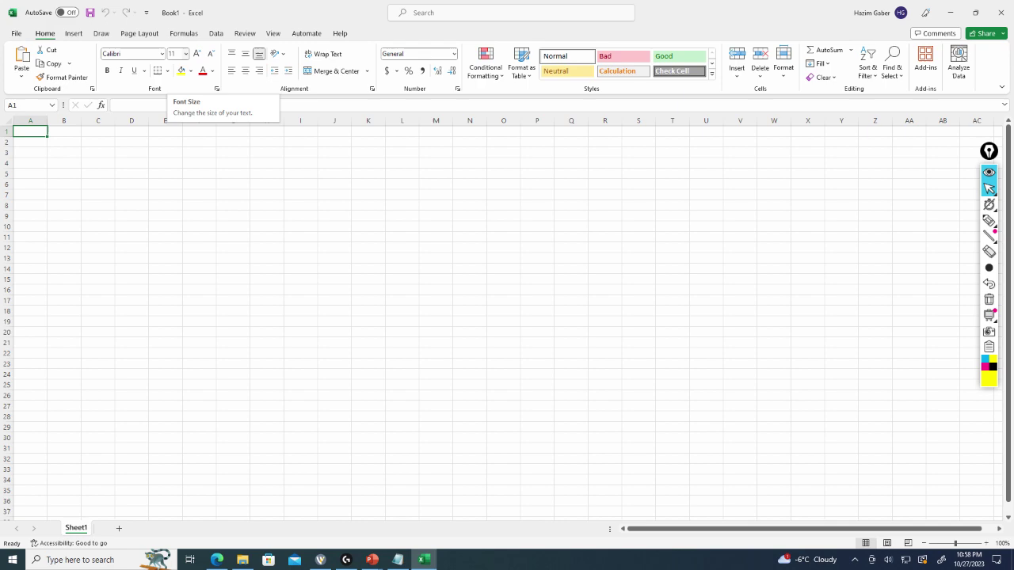
pyautogui.moveTo(988, 221)
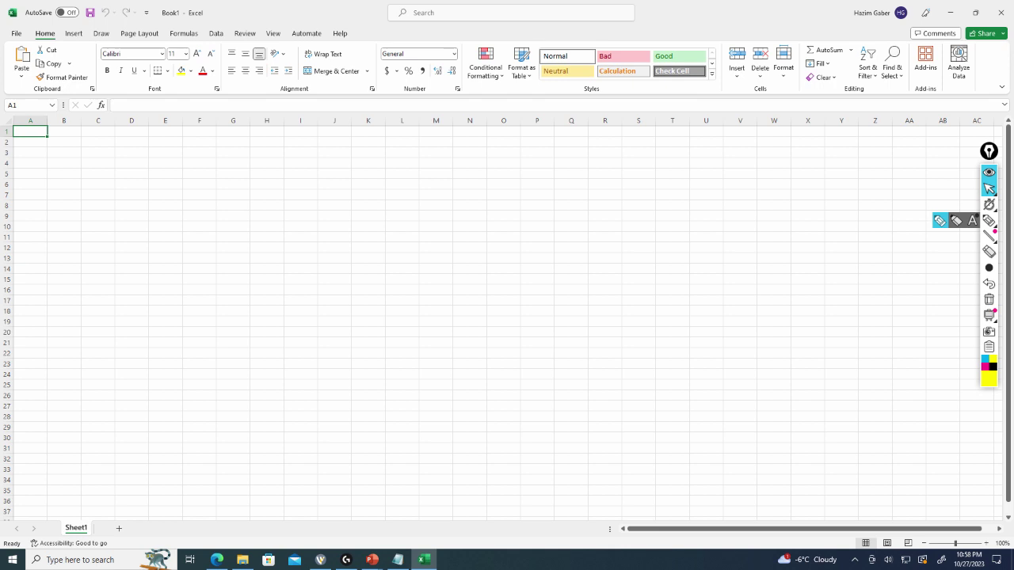
pyautogui.click(957, 221)
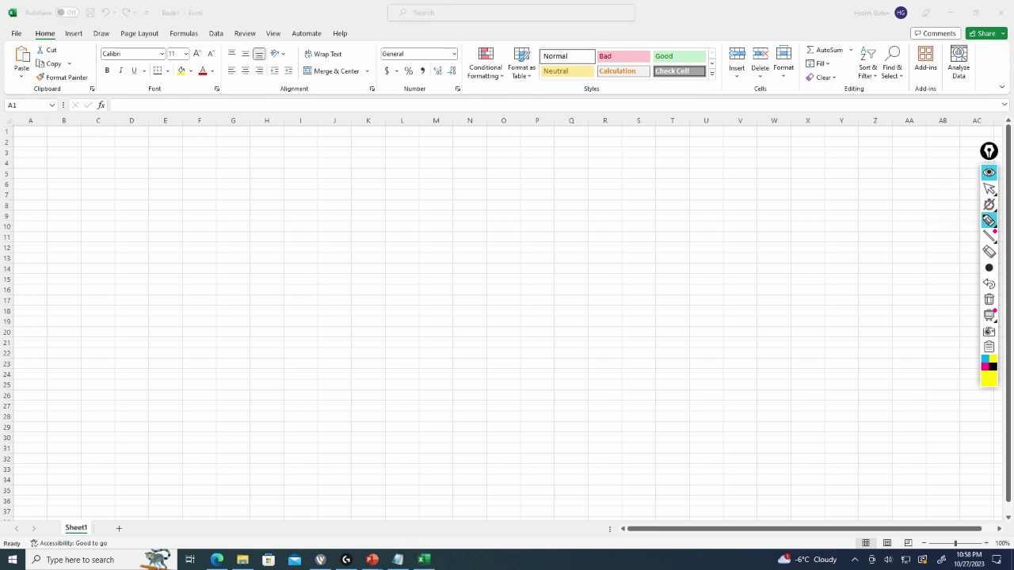
pyautogui.moveTo(69, 99)
pyautogui.mouseDown()
pyautogui.moveTo(67, 117)
pyautogui.moveTo(198, 112)
pyautogui.mouseUp()
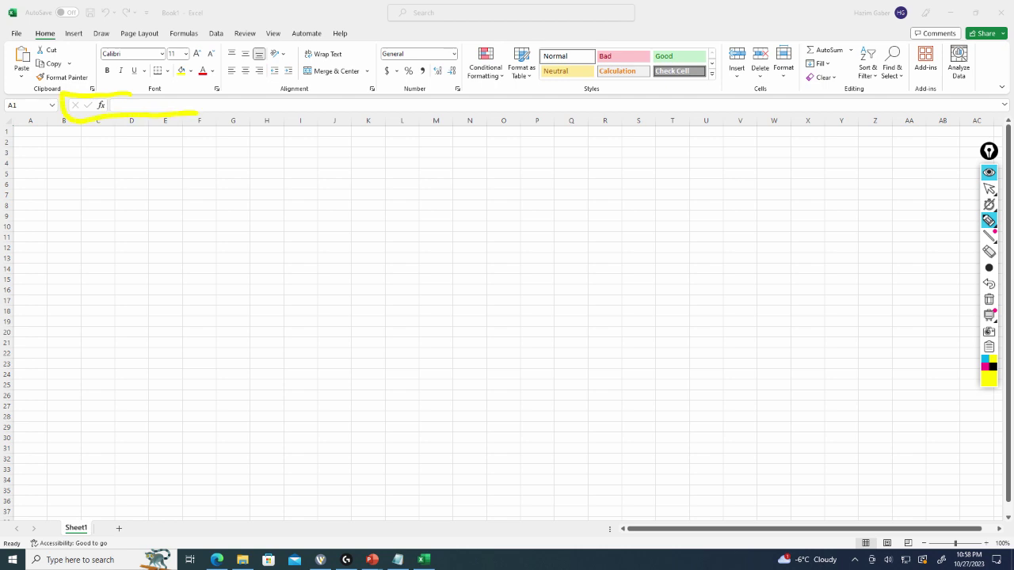
pyautogui.moveTo(72, 92)
pyautogui.mouseDown()
pyautogui.moveTo(198, 89)
pyautogui.moveTo(194, 111)
pyautogui.mouseUp()
pyautogui.moveTo(18, 132)
pyautogui.mouseDown()
pyautogui.moveTo(29, 291)
pyautogui.moveTo(15, 516)
pyautogui.mouseUp()
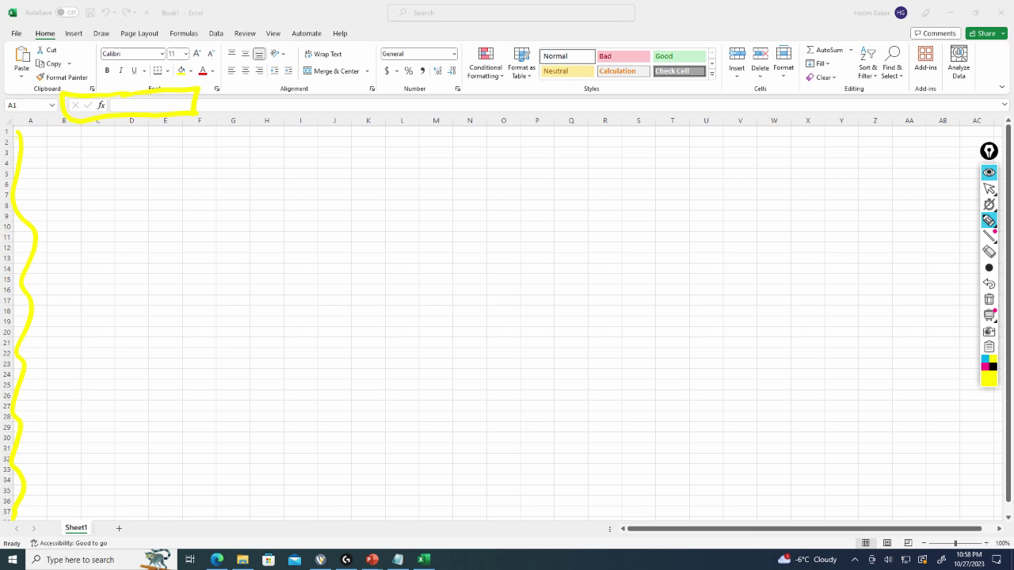
pyautogui.moveTo(21, 138); pyautogui.dragTo(891, 129)
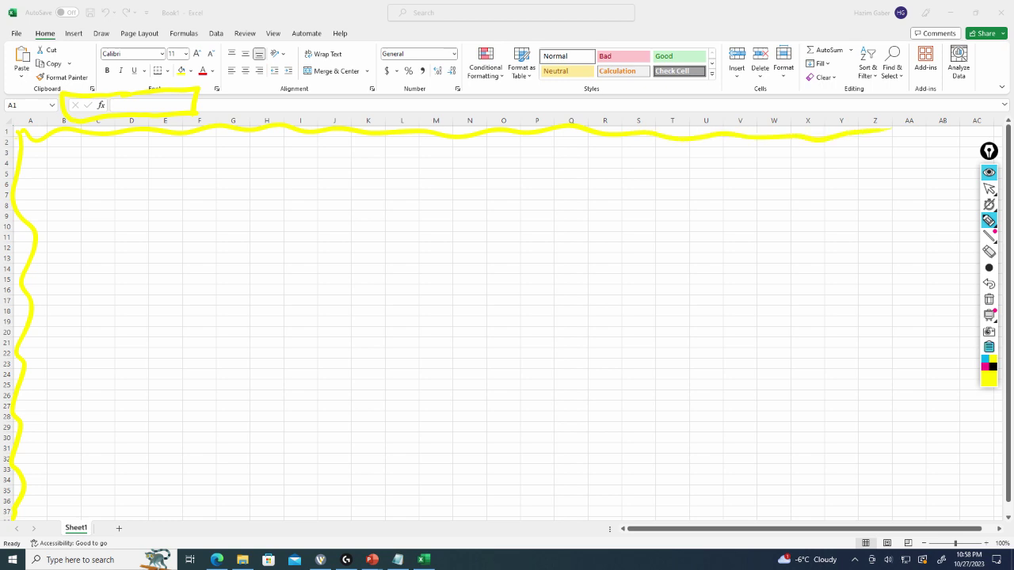
# Clear the annotations and select cells I7 and Q12
pyautogui.click(988, 299)
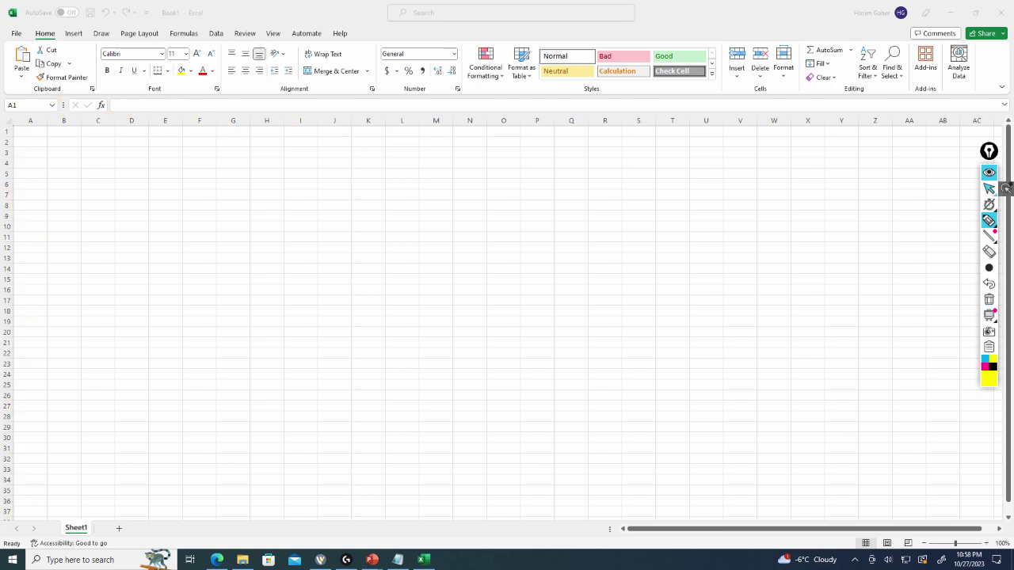
pyautogui.click(989, 188)
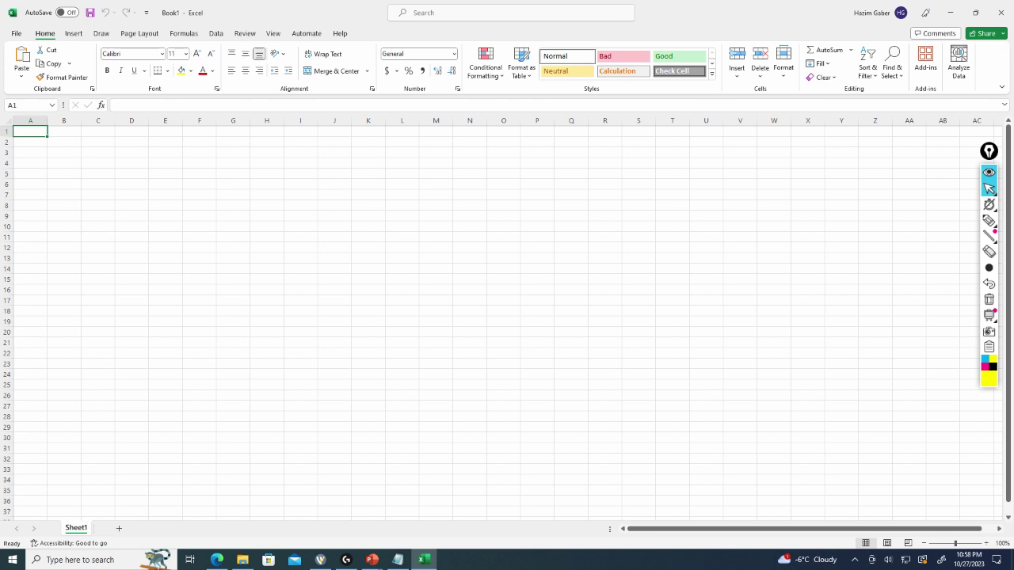
pyautogui.click(300, 194)
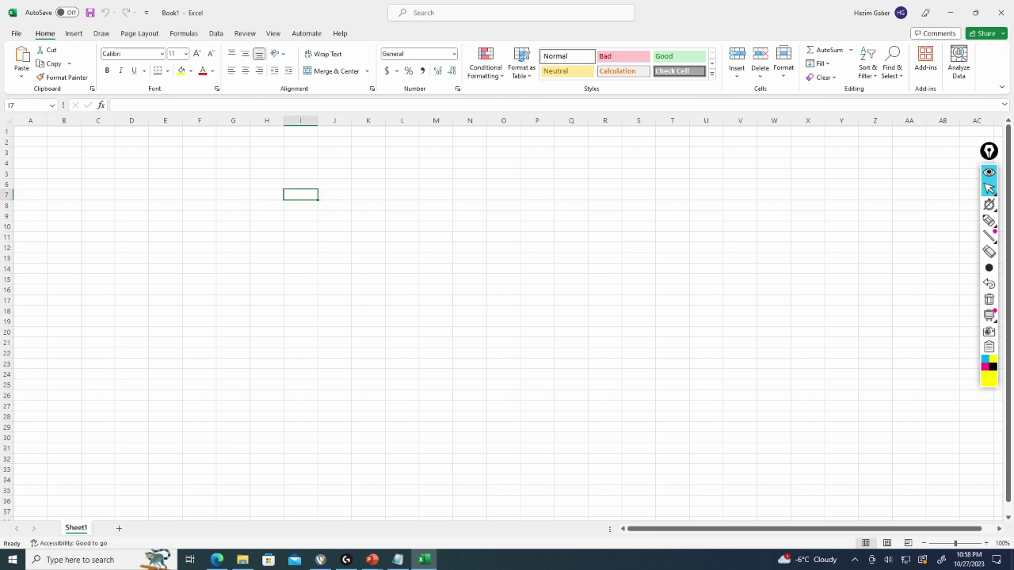
pyautogui.click(570, 247)
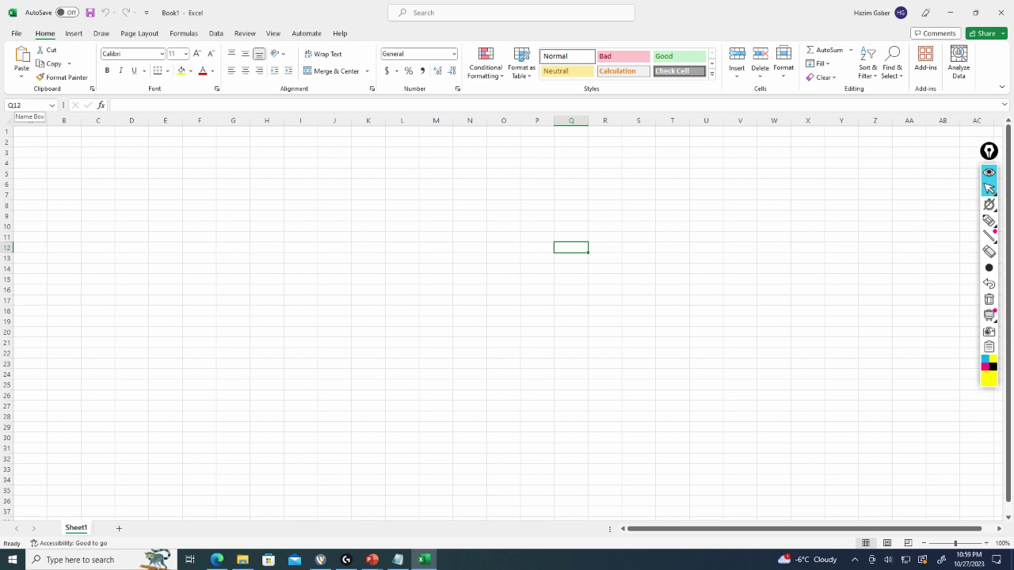
# Jump to cell L3 through the Name Box, then scroll down the sheet and back to the top
pyautogui.click(28, 105)
pyautogui.write('L3')
pyautogui.press('Return')
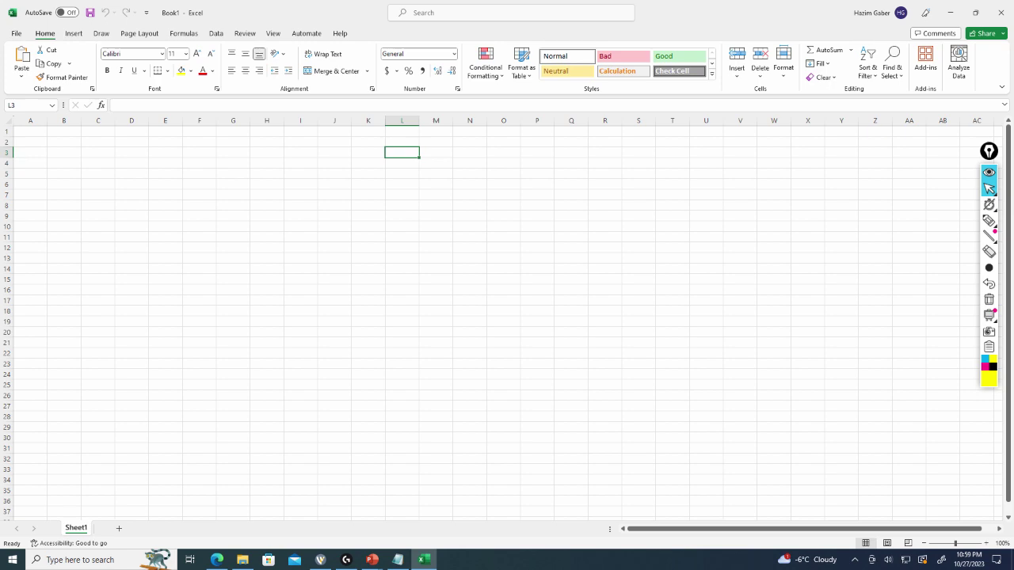
pyautogui.scroll(-20, 502, 324)
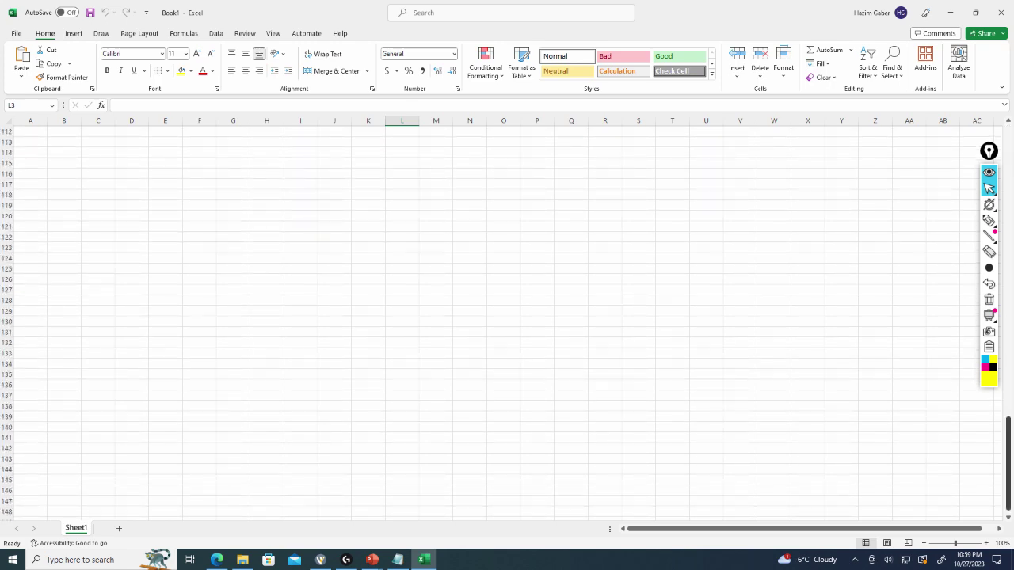
pyautogui.moveTo(1008, 426); pyautogui.dragTo(1008, 137)
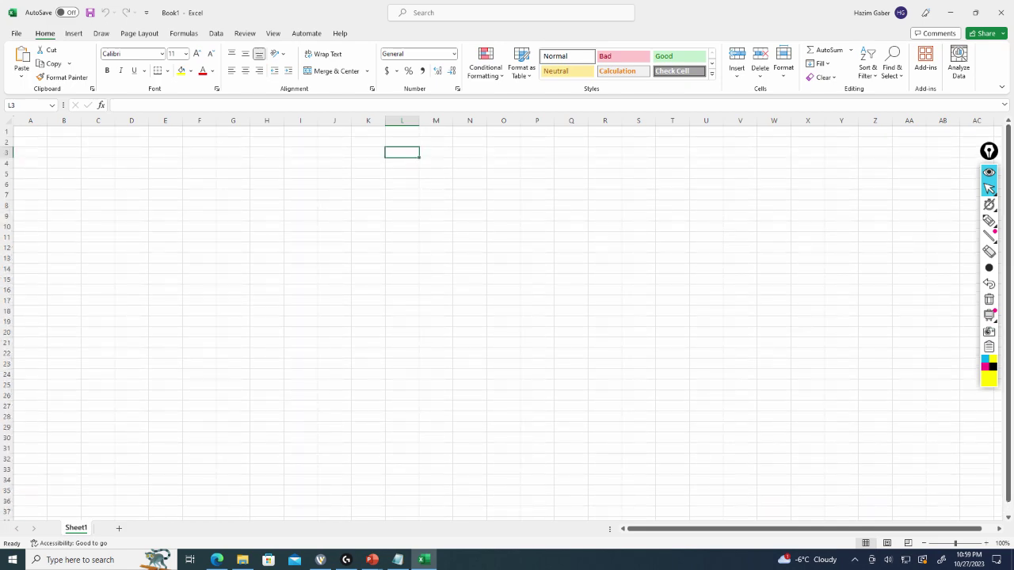
pyautogui.moveTo(737, 529); pyautogui.dragTo(738, 529)
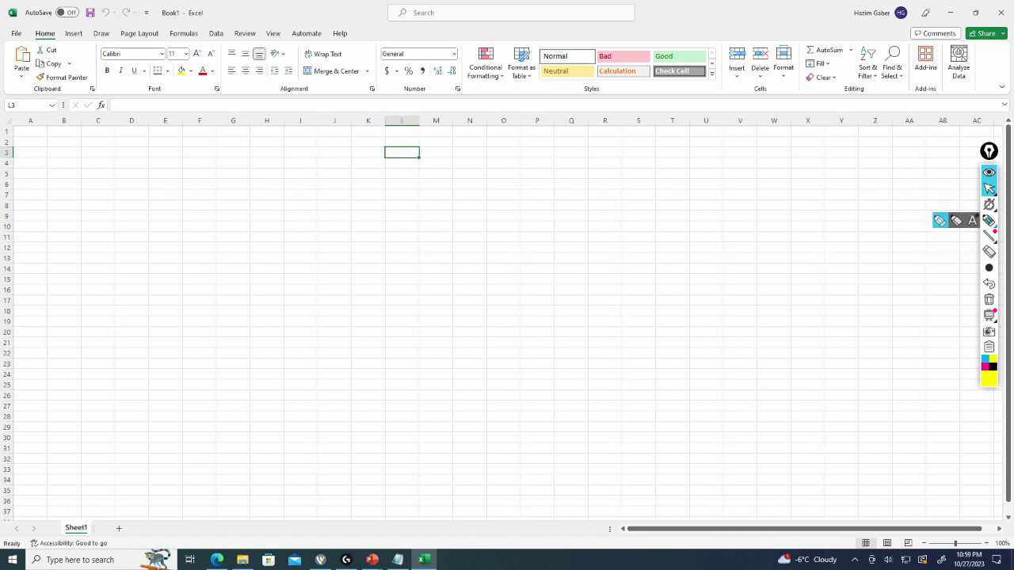
pyautogui.click(988, 220)
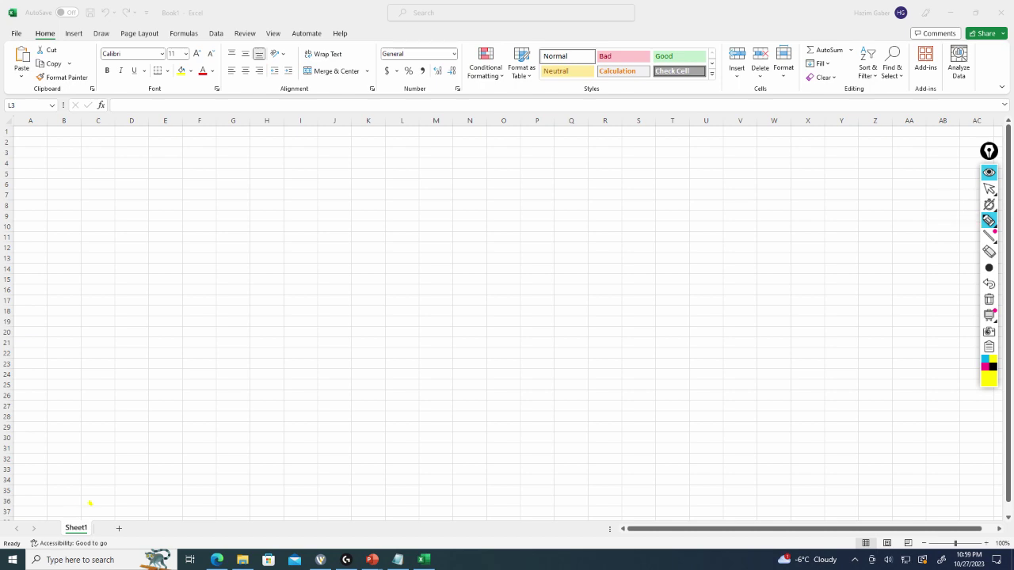
pyautogui.moveTo(90, 502)
pyautogui.mouseDown()
pyautogui.moveTo(54, 529)
pyautogui.moveTo(95, 495)
pyautogui.moveTo(73, 498)
pyautogui.mouseUp()
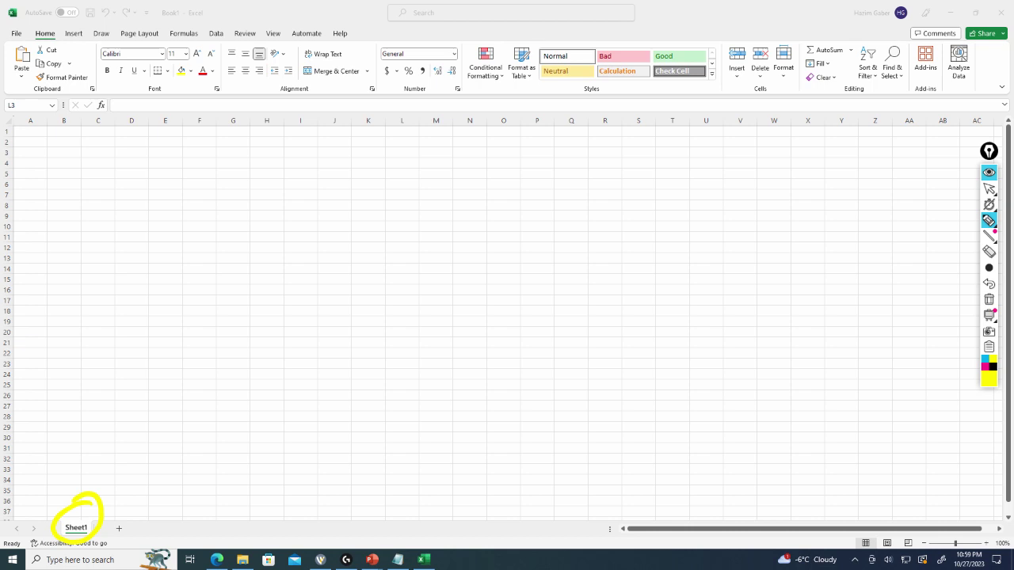
pyautogui.moveTo(118, 510)
pyautogui.mouseDown()
pyautogui.moveTo(111, 545)
pyautogui.moveTo(123, 508)
pyautogui.mouseUp()
pyautogui.moveTo(165, 529)
pyautogui.mouseDown()
pyautogui.moveTo(519, 535)
pyautogui.moveTo(496, 515)
pyautogui.moveTo(497, 560)
pyautogui.mouseUp()
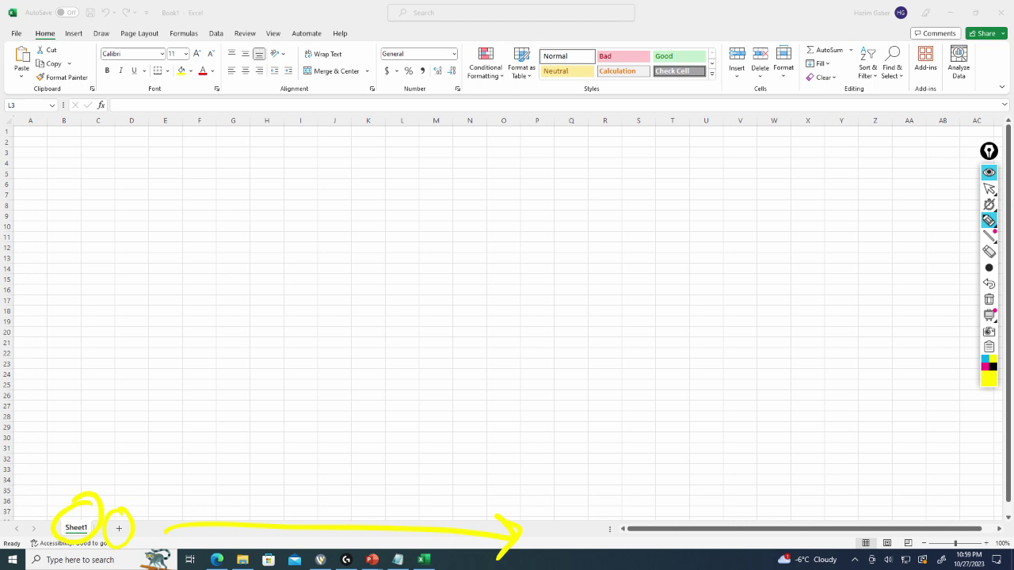
pyautogui.click(989, 299)
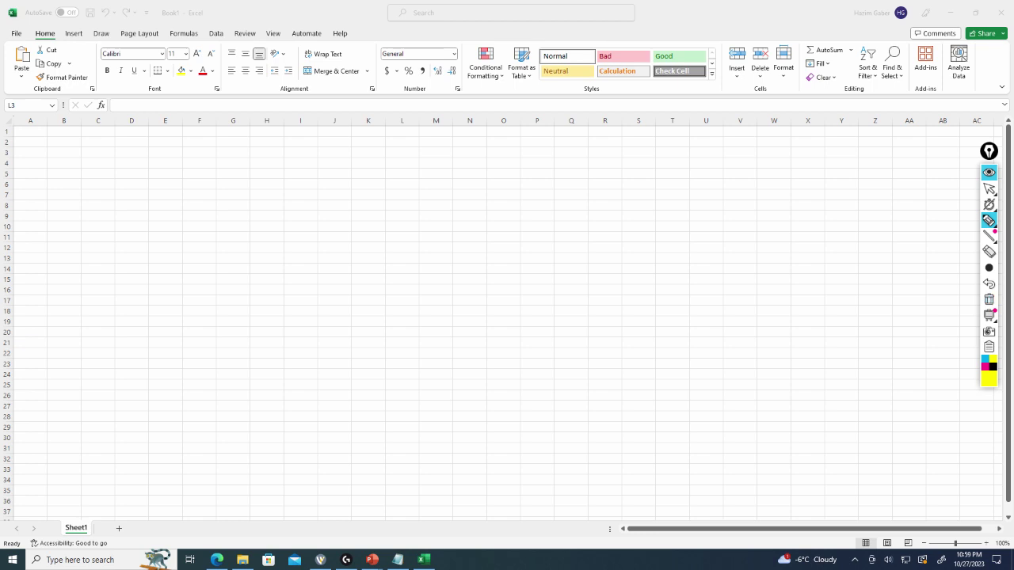
# Circle the status-bar view buttons and zoom slider in yellow and draw a check mark beside them
pyautogui.moveTo(1007, 526)
pyautogui.mouseDown()
pyautogui.moveTo(852, 522)
pyautogui.moveTo(898, 567)
pyautogui.moveTo(1001, 559)
pyautogui.moveTo(1007, 523)
pyautogui.mouseUp()
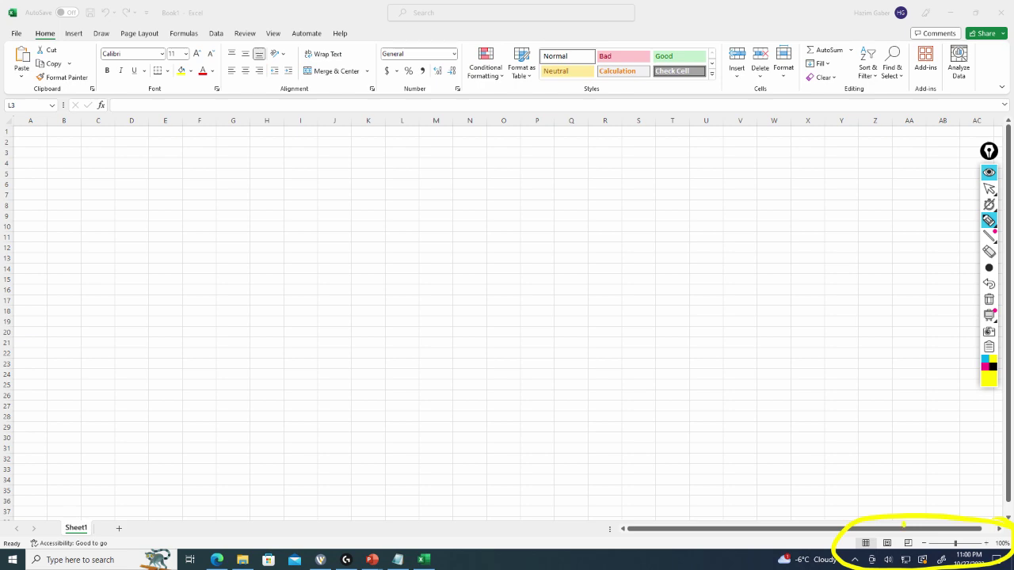
pyautogui.moveTo(907, 530); pyautogui.dragTo(937, 493)
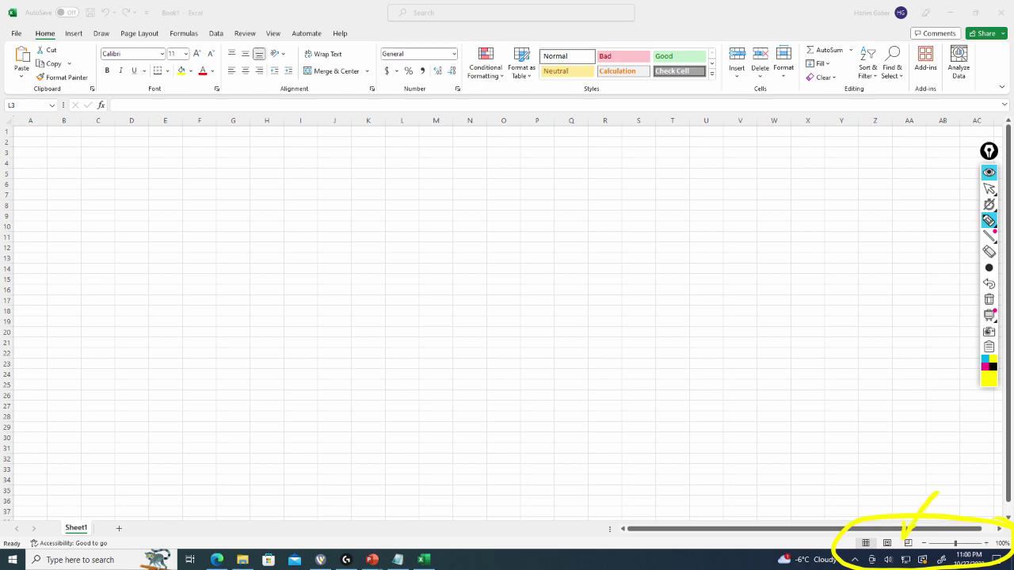